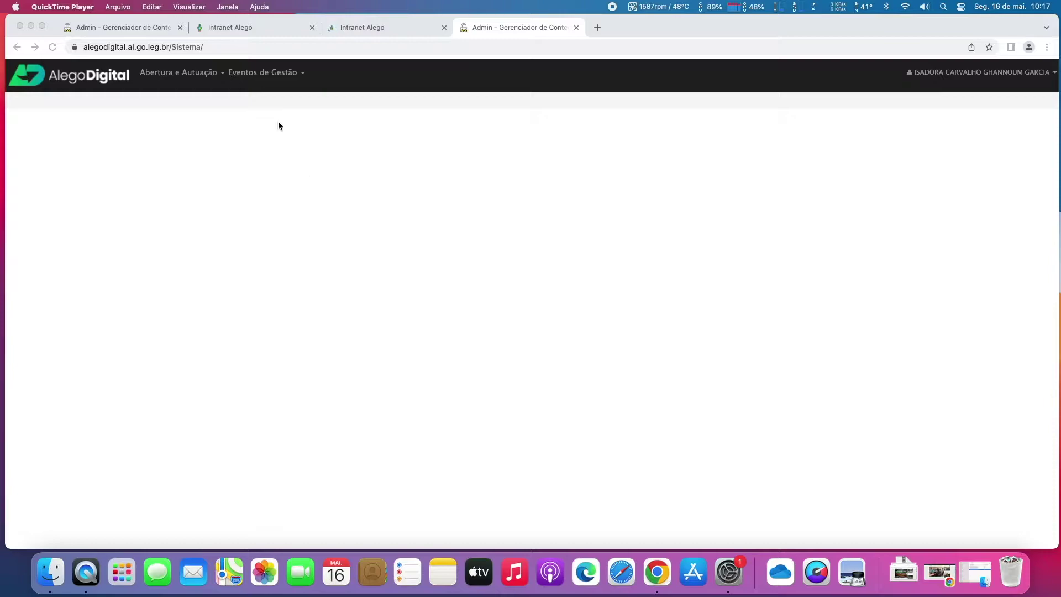
Open the Tramitar Processos page from the Eventos de Gestão area.
click(270, 75)
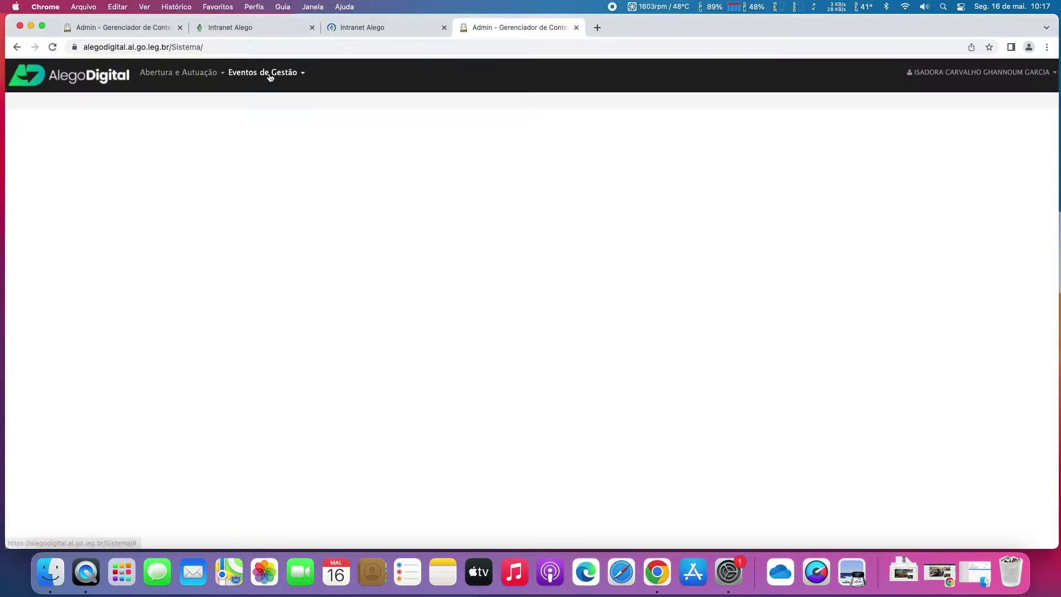
click(269, 75)
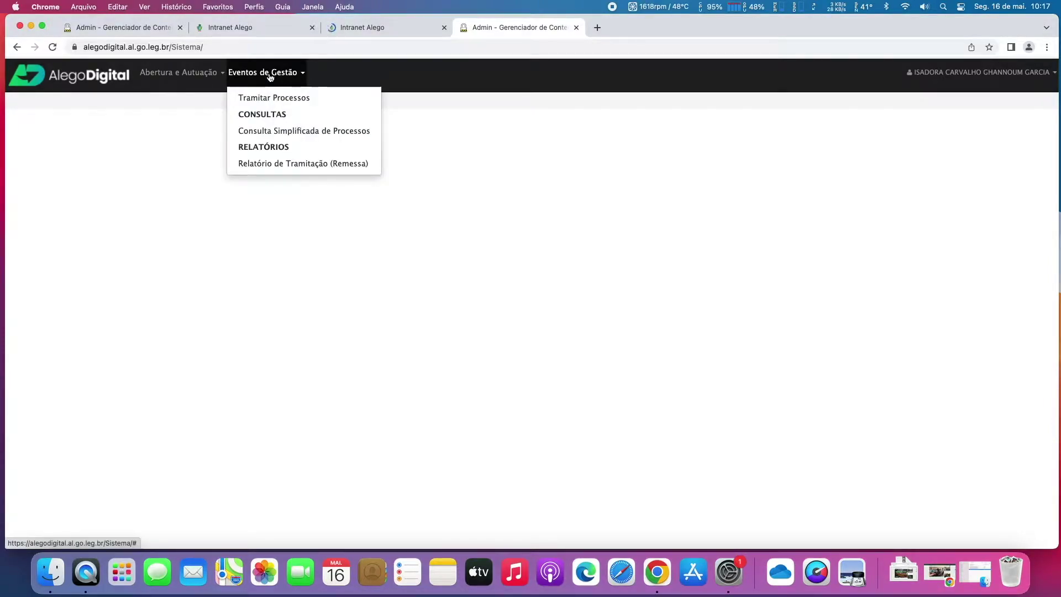
click(303, 100)
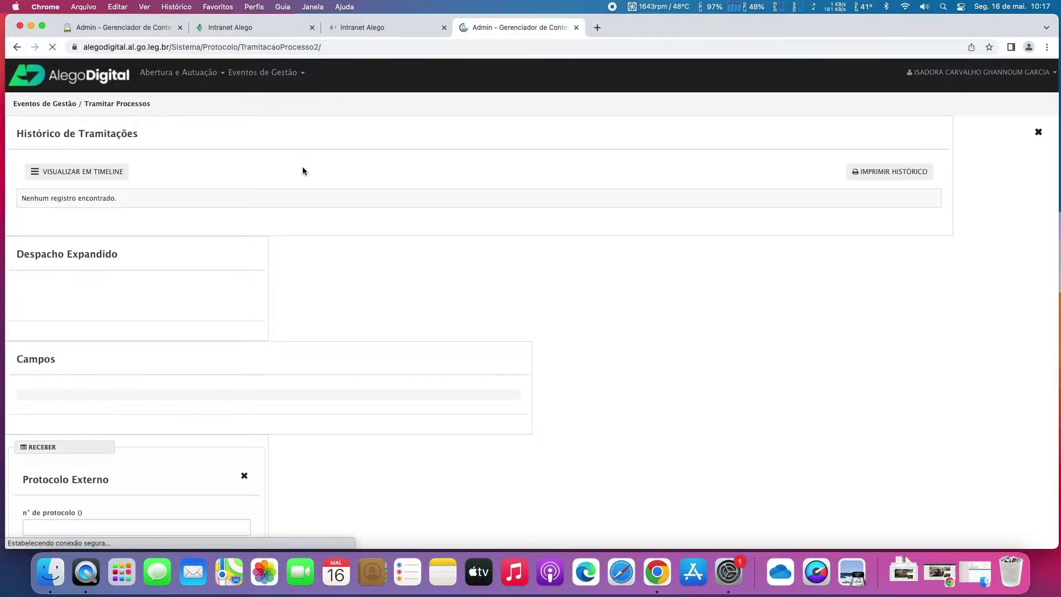
scroll(294, 184, up, 1)
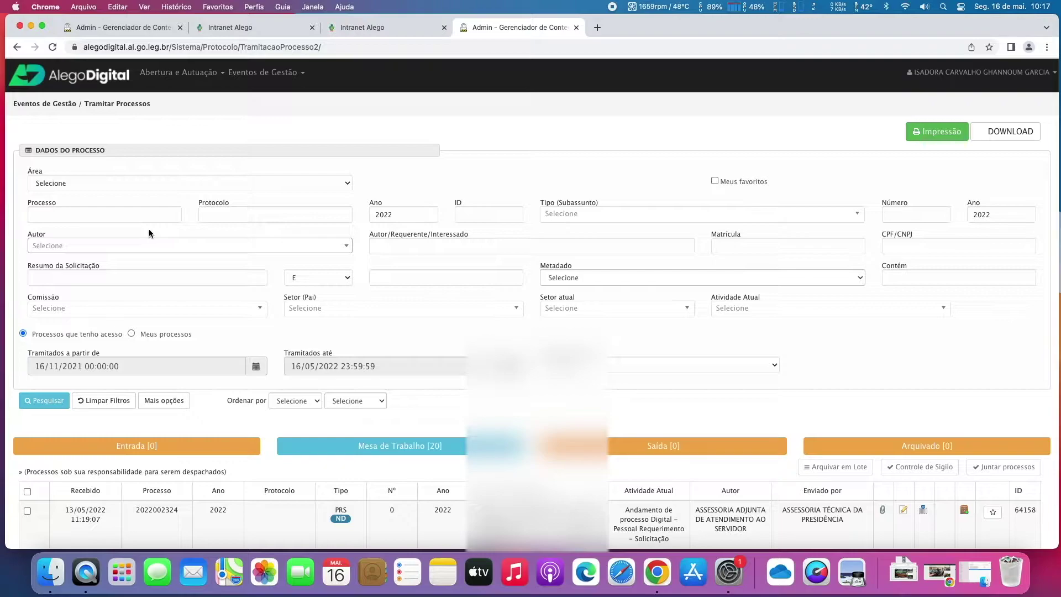
Look over the search filters and the full list of processes in Mesa de Trabalho.
scroll(149, 233, down, 5)
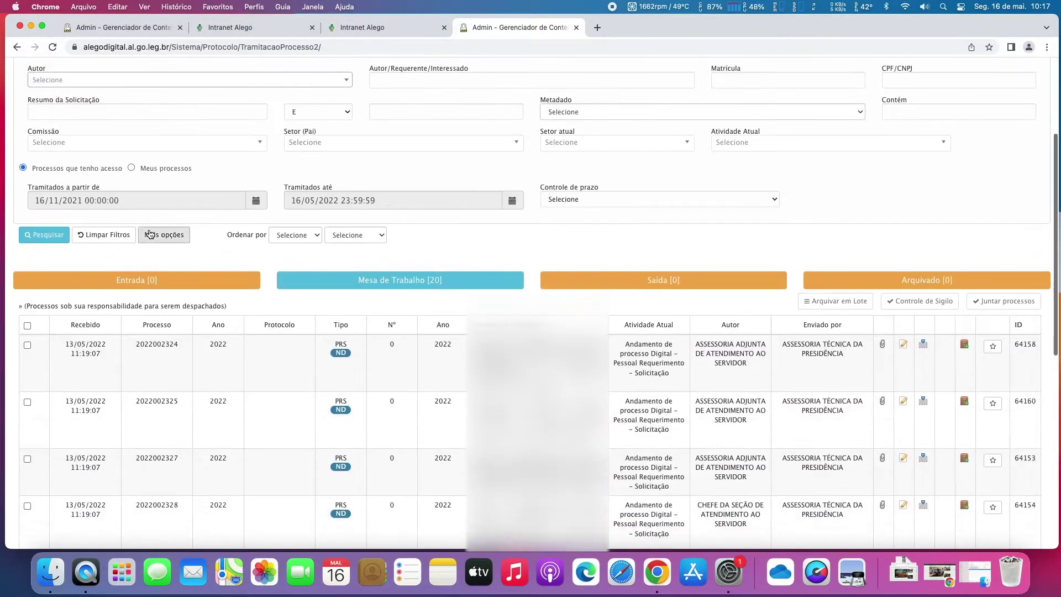
scroll(148, 231, down, 1)
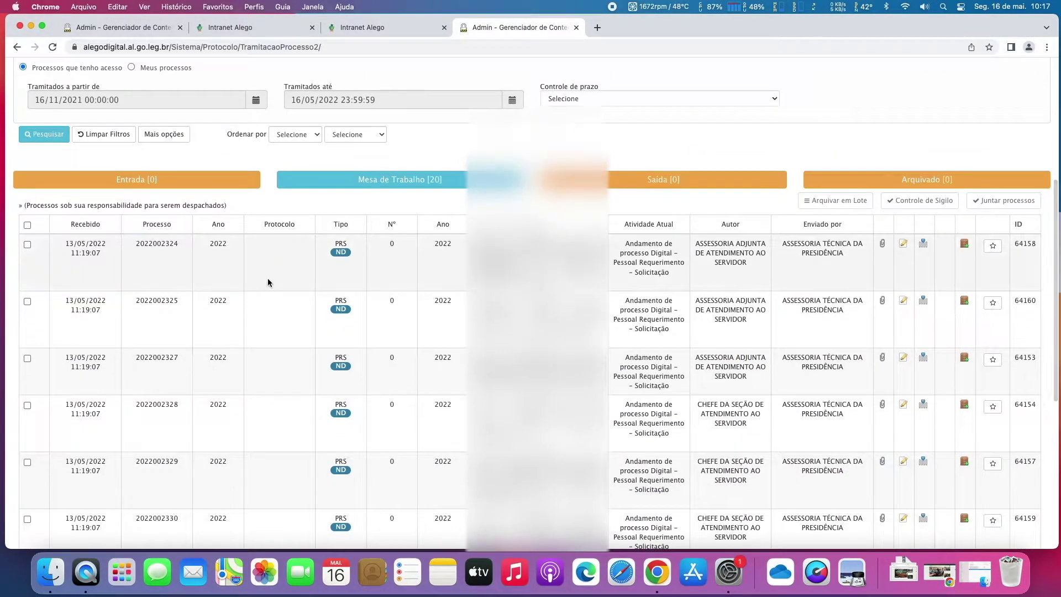
scroll(267, 278, down, 2)
scroll(267, 277, down, 4)
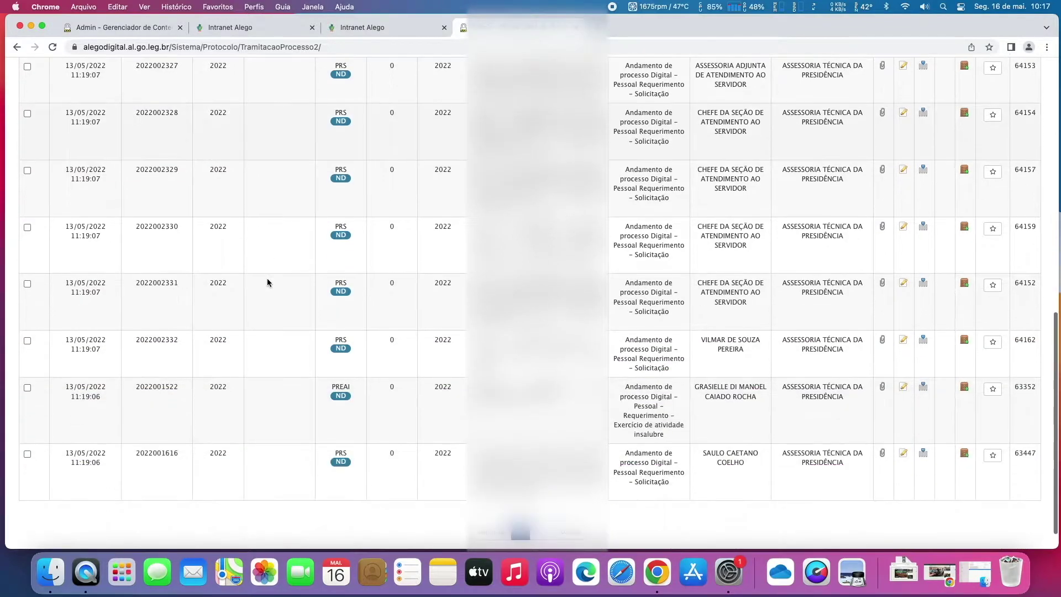
scroll(267, 278, up, 6)
scroll(267, 277, up, 2)
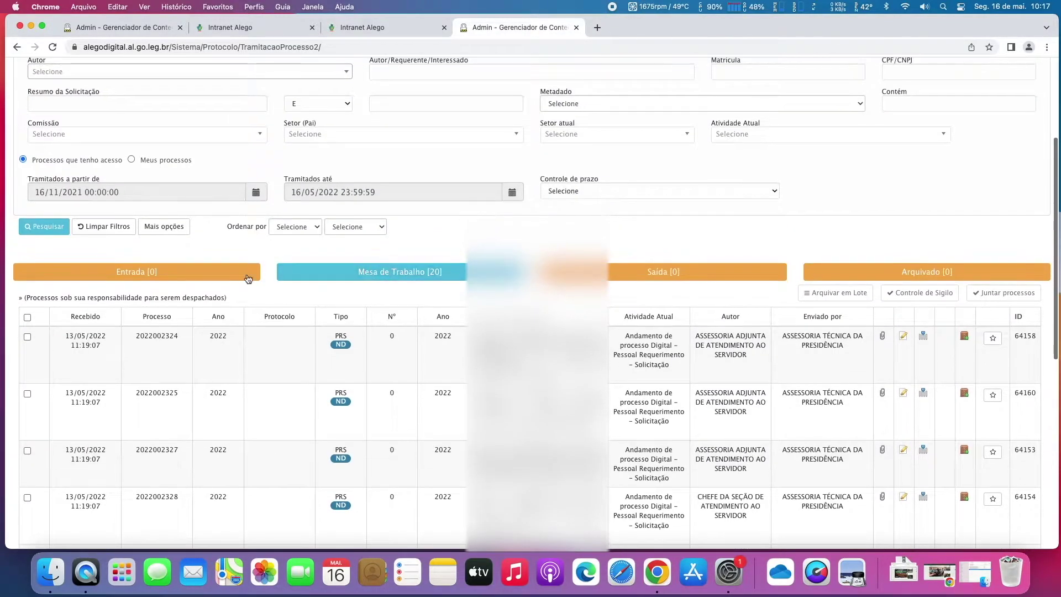
Check the Entrada queue for processes sent by other sectors, and return to the Mesa de Trabalho list.
click(187, 276)
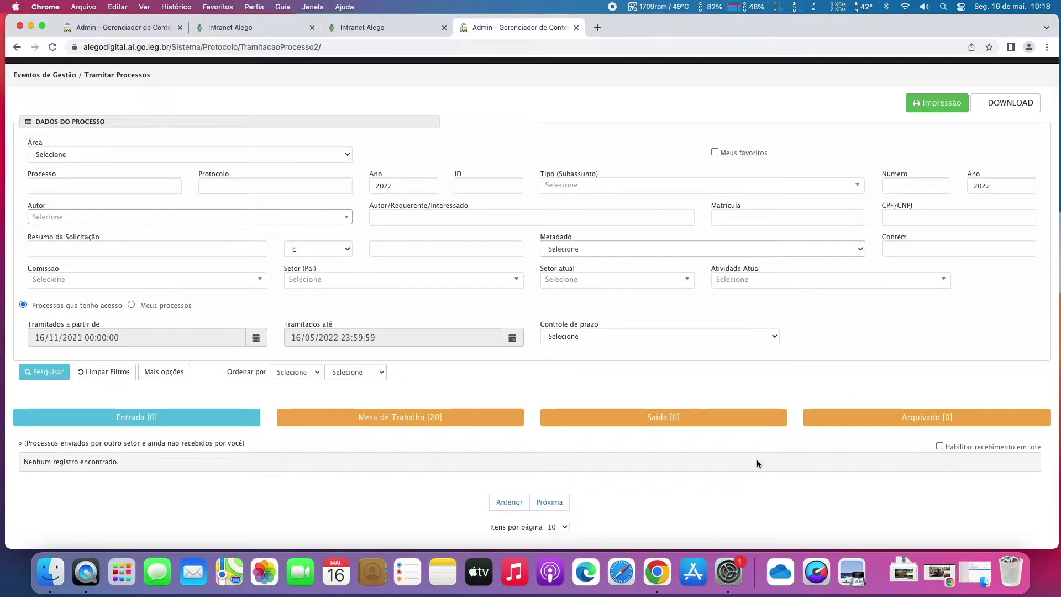
click(436, 423)
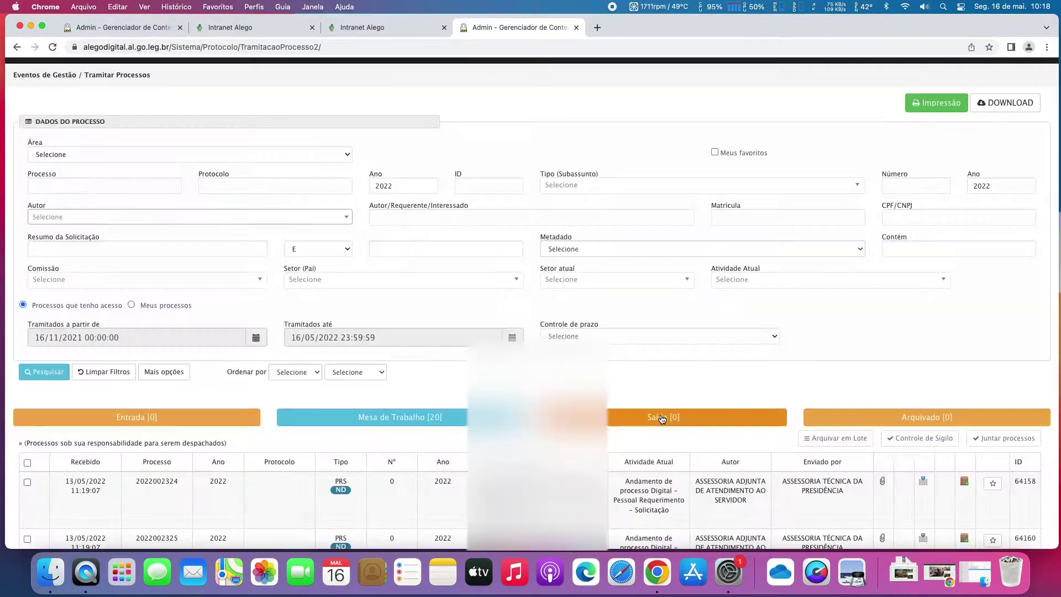
scroll(718, 331, down, 5)
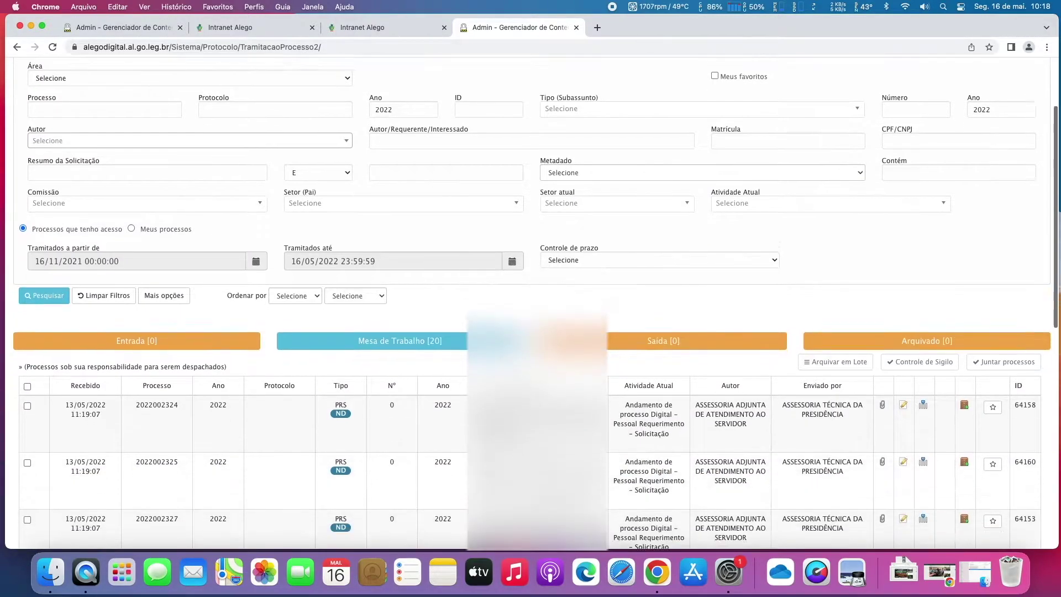
scroll(530, 331, down, 3)
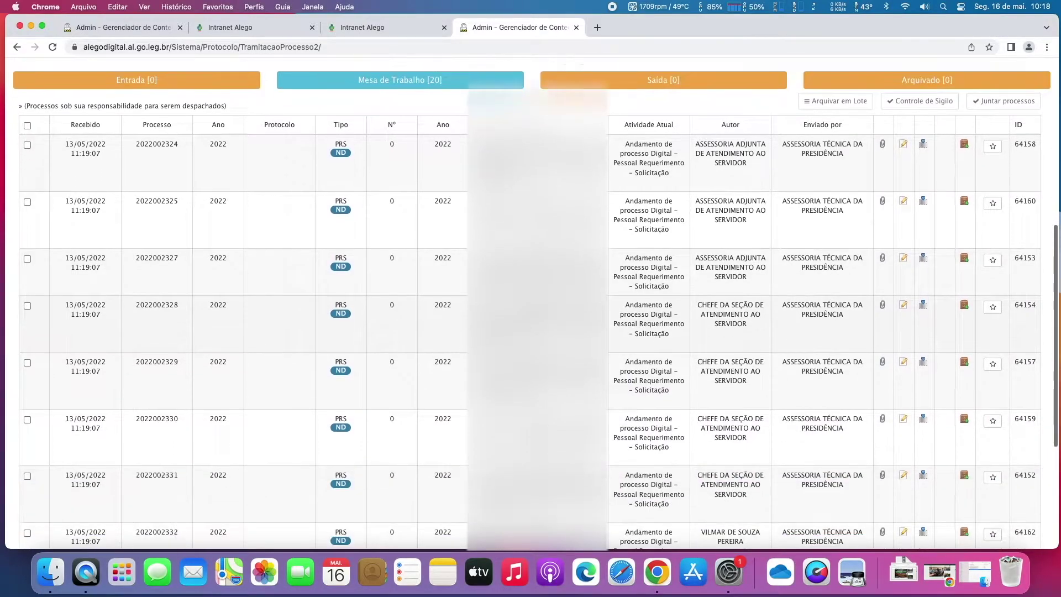
scroll(531, 331, up, 4)
scroll(509, 411, up, 5)
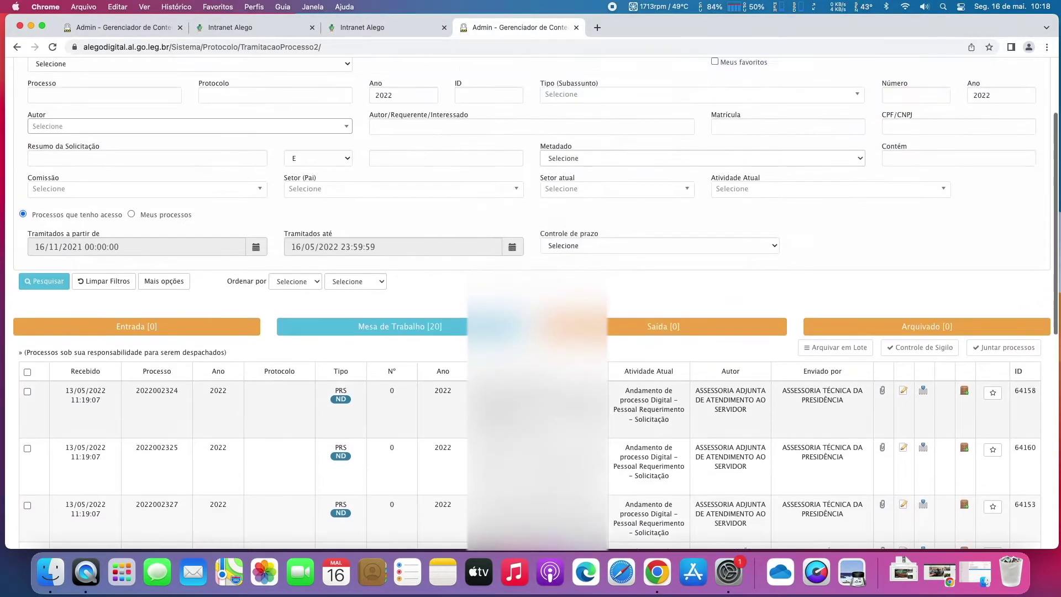
Examine the process rows in Mesa de Trabalho, including their current activity, author, sender and available actions.
scroll(510, 411, down, 1)
scroll(509, 411, up, 2)
scroll(508, 406, down, 3)
scroll(860, 317, down, 3)
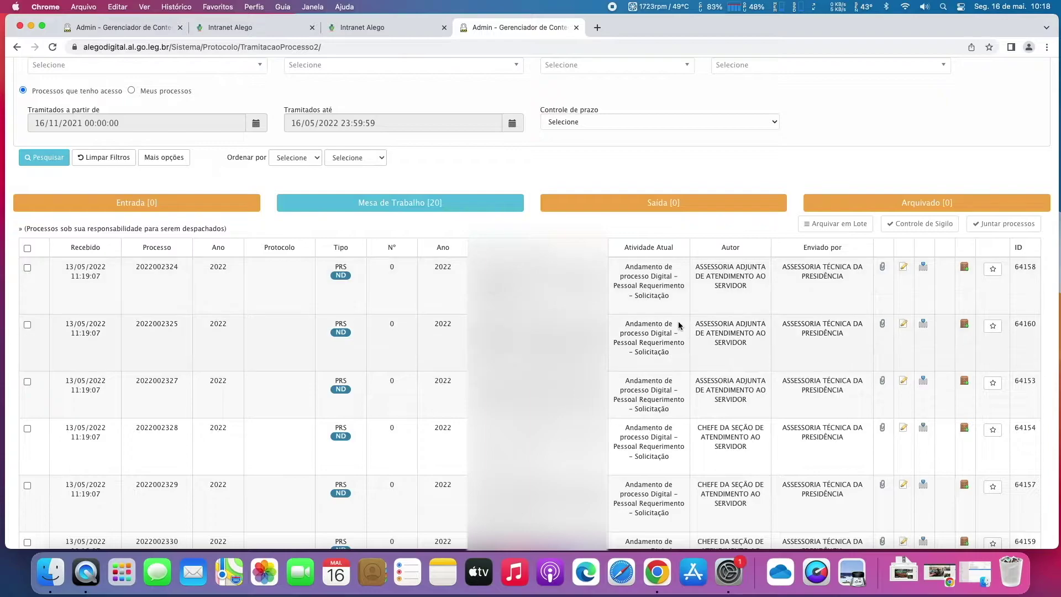
scroll(677, 321, down, 2)
scroll(678, 325, down, 8)
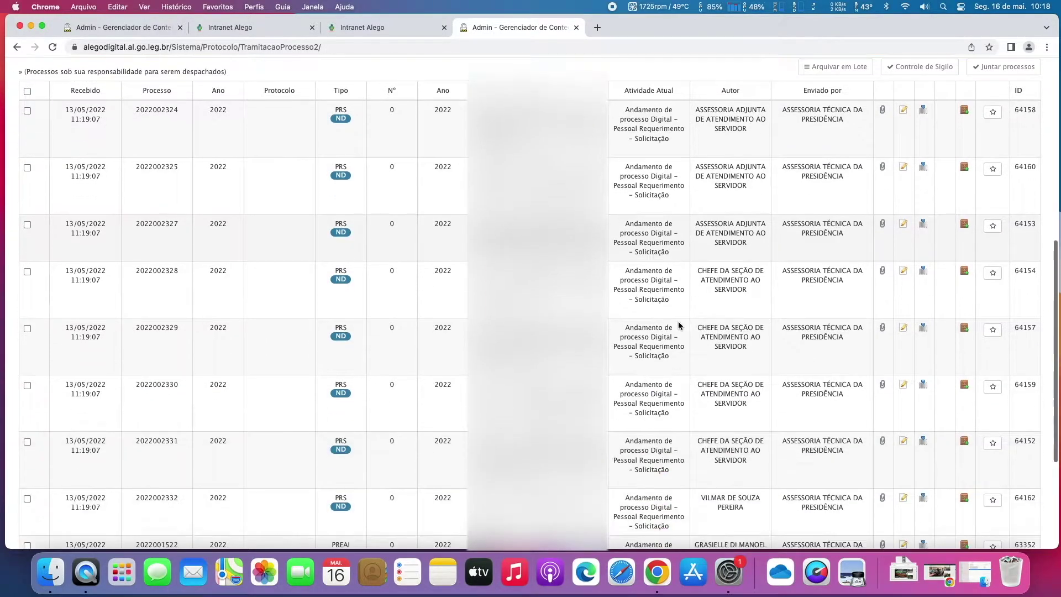
scroll(679, 326, up, 10)
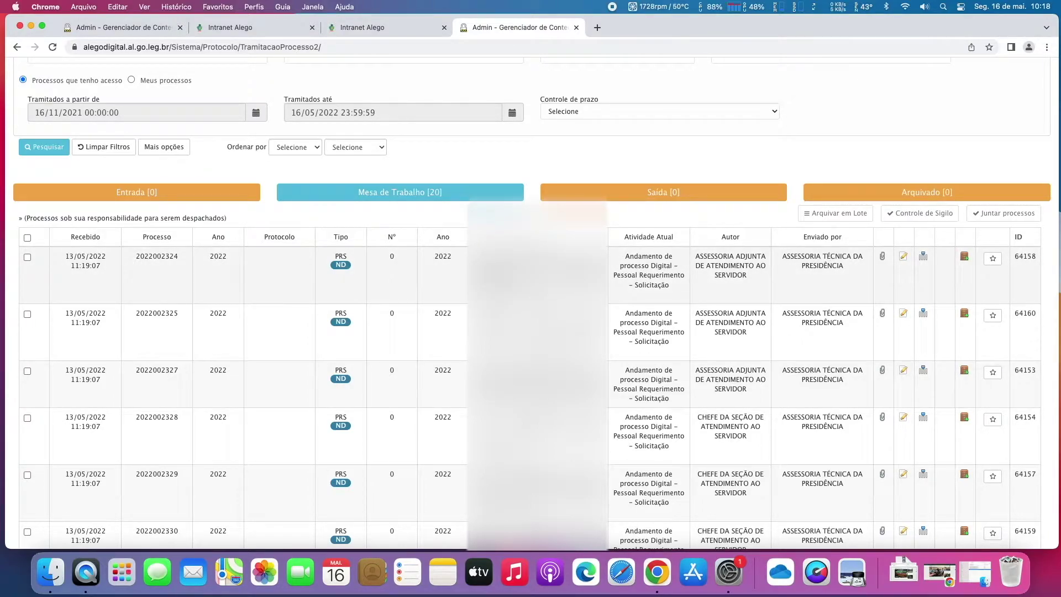
scroll(536, 303, down, 2)
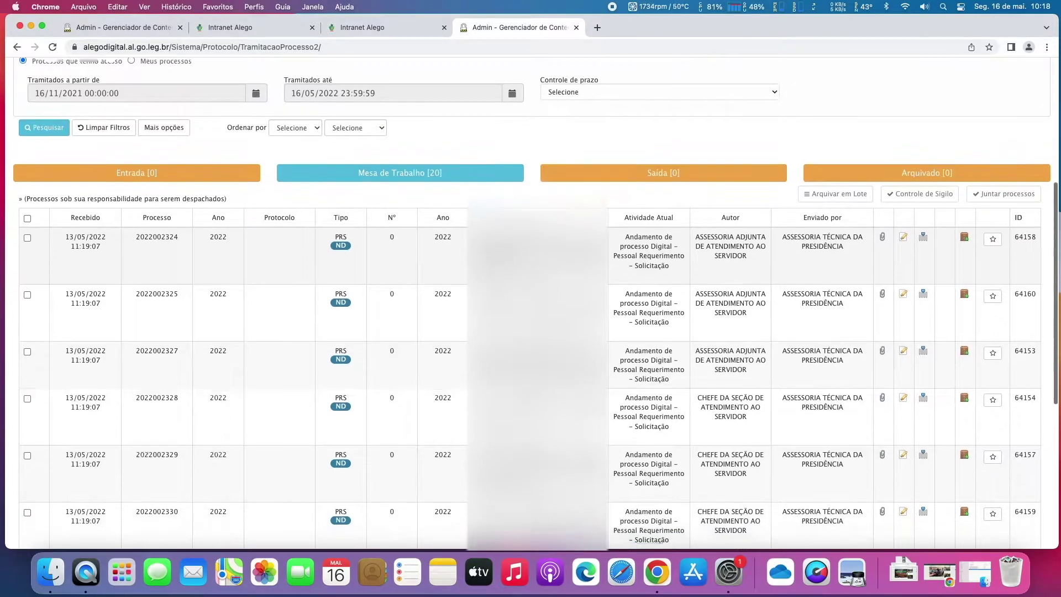
scroll(536, 303, down, 5)
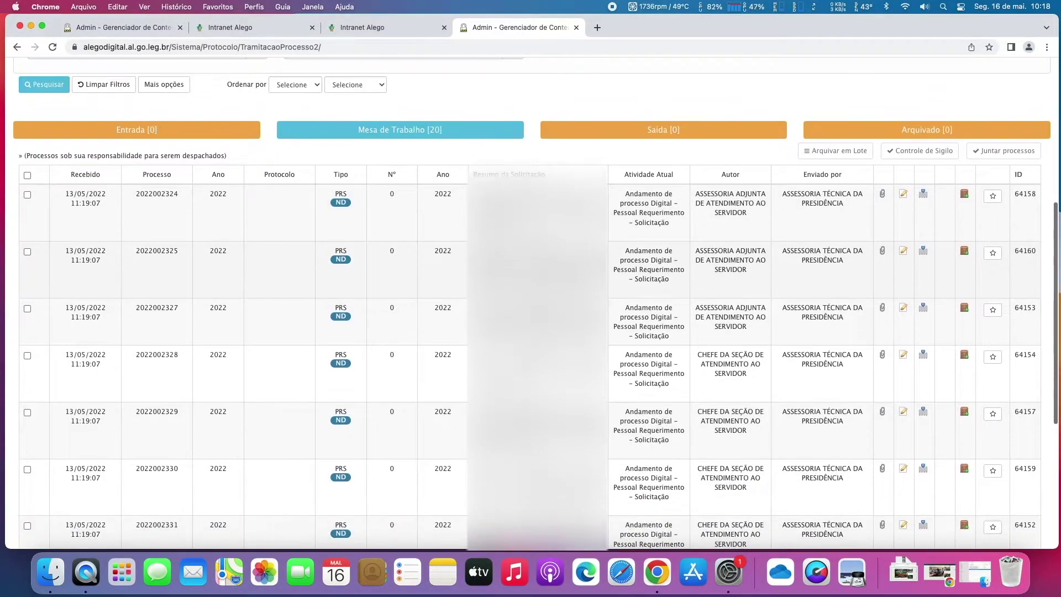
scroll(536, 303, down, 4)
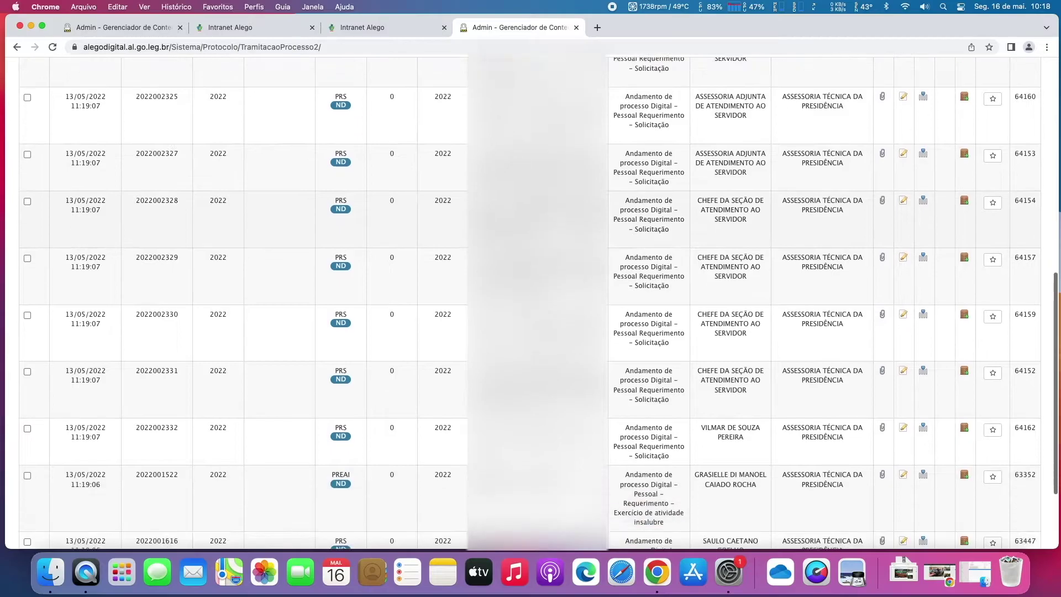
scroll(671, 299, up, 15)
scroll(681, 292, down, 7)
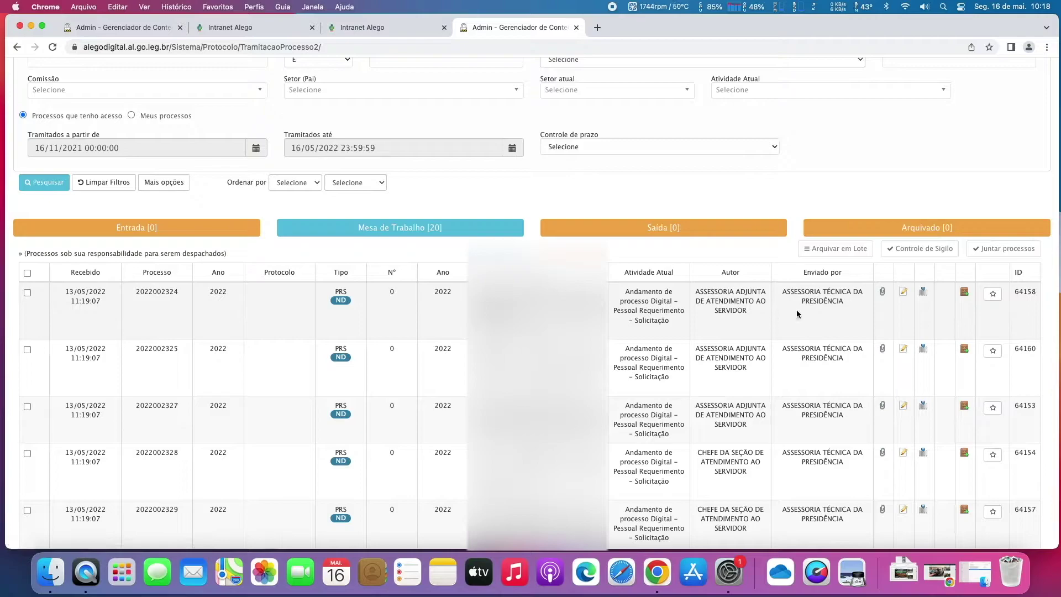
scroll(762, 322, down, 3)
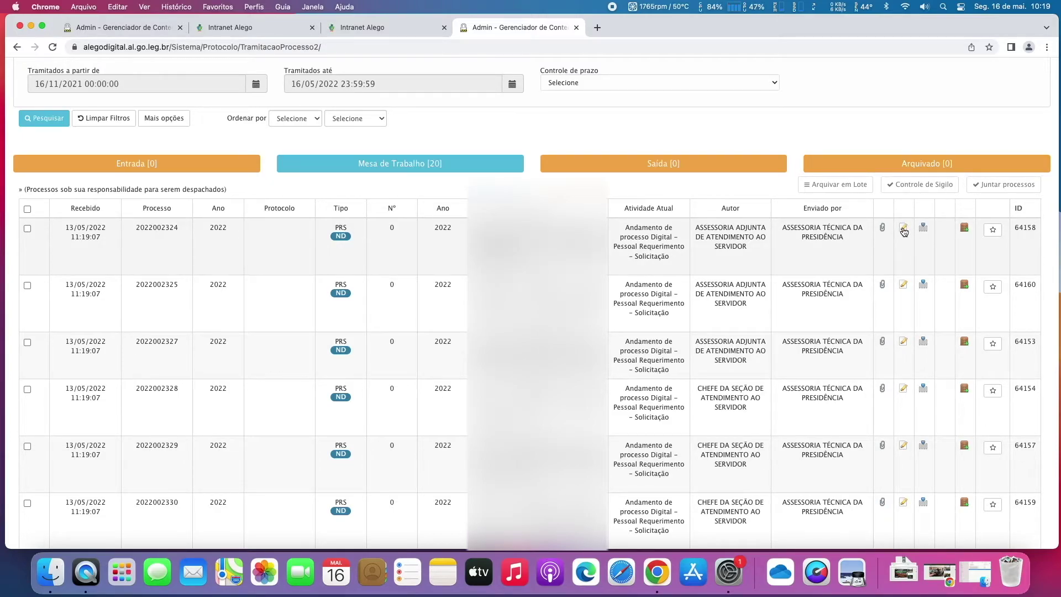
Check the Saída queue for processes not yet received by the destination sector, and return to review the Mesa de Trabalho list.
click(683, 167)
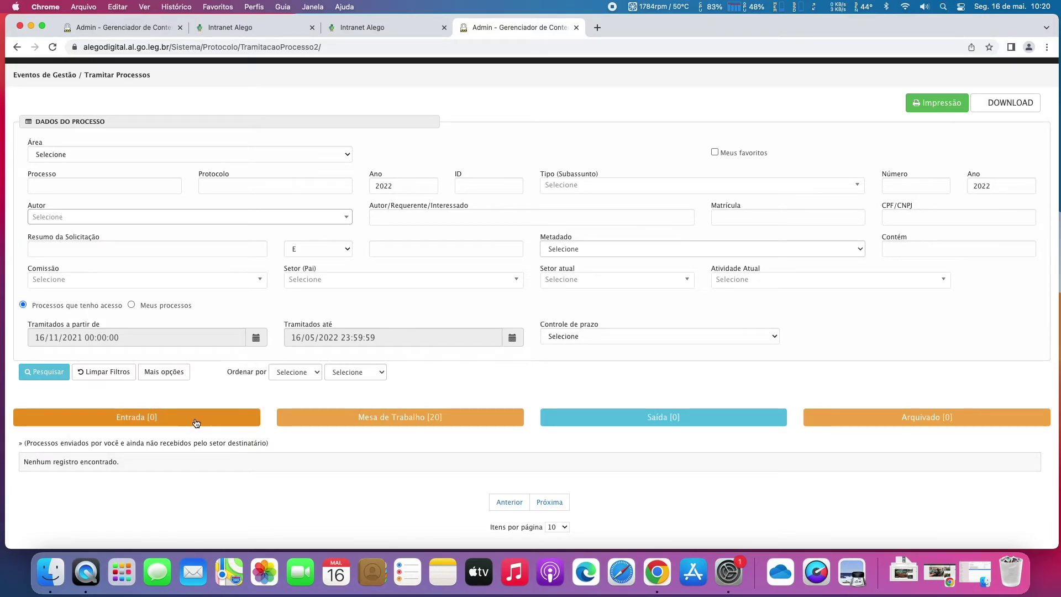
click(362, 424)
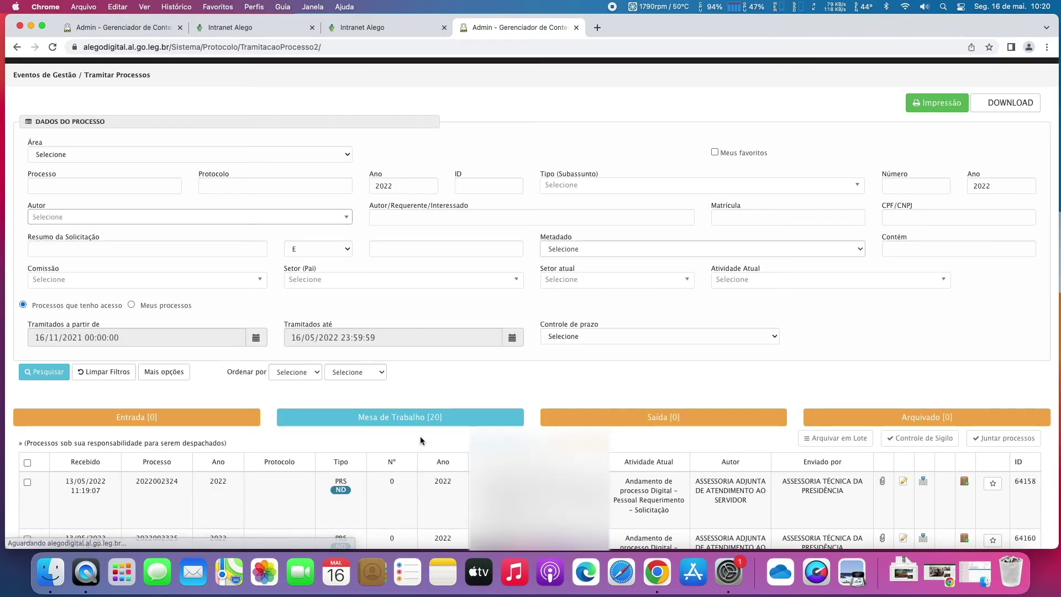
scroll(420, 436, down, 8)
scroll(424, 434, down, 1)
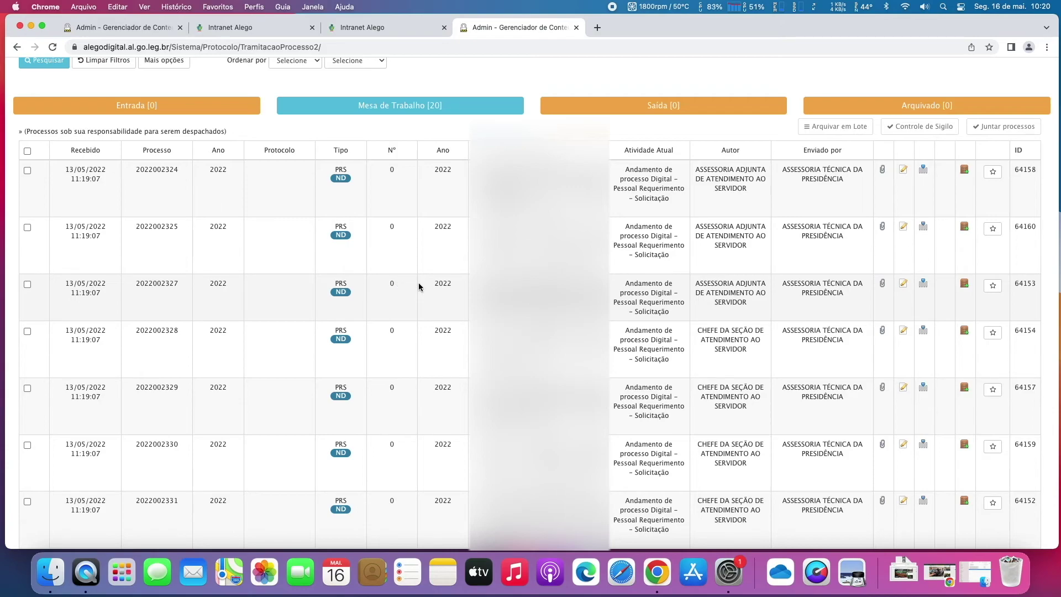
scroll(430, 272, down, 6)
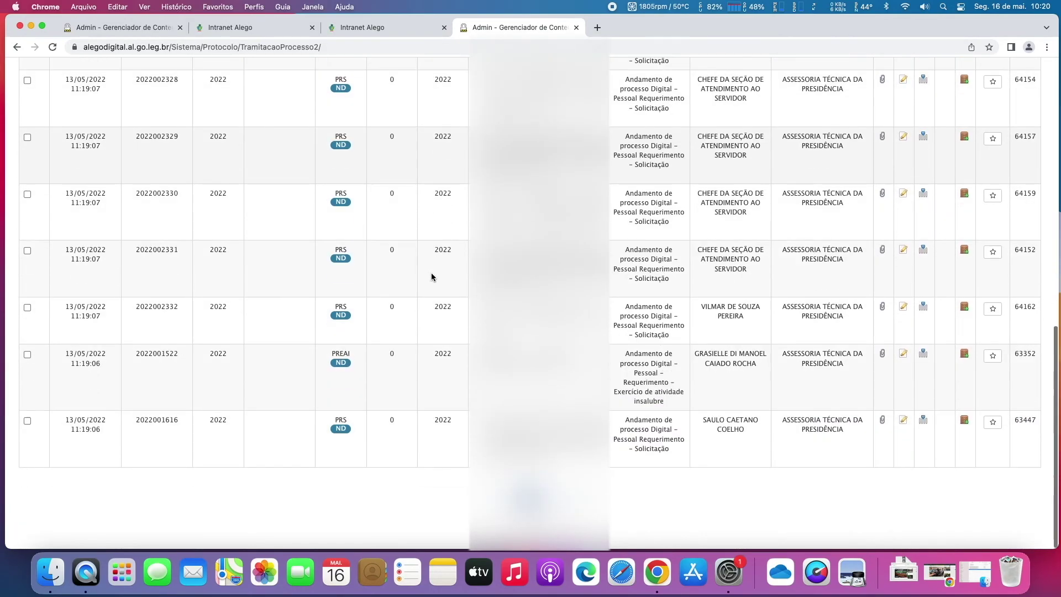
scroll(431, 273, up, 8)
scroll(432, 276, up, 6)
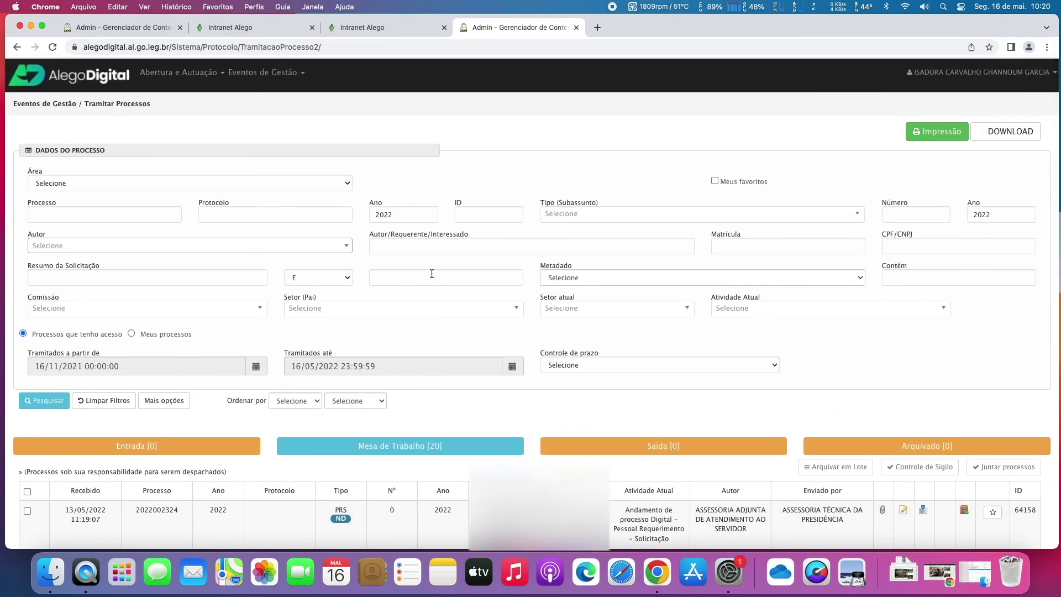